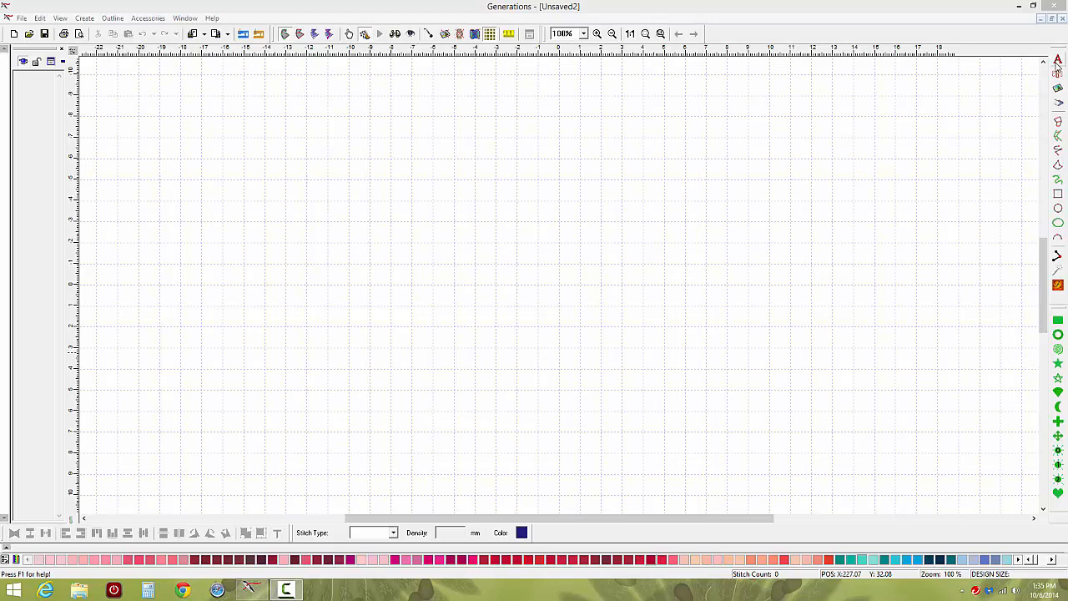
Insert the letter M as Arial Black text at size 125.0 mm and generate its stitches
{"action": "left_click", "coordinate": [1057, 59]}
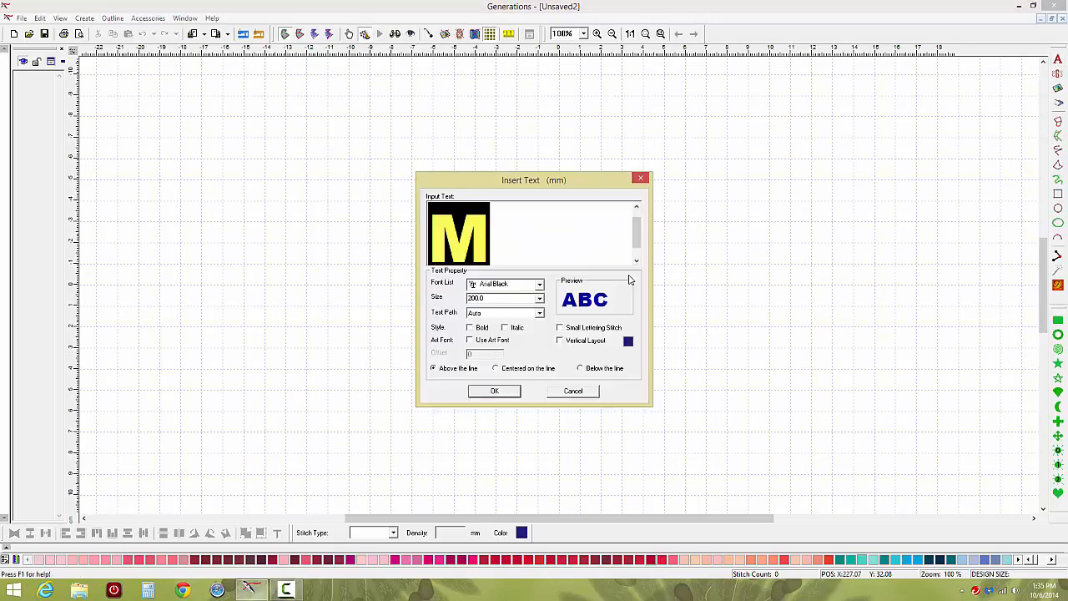
{"action": "left_click", "coordinate": [540, 299]}
{"action": "left_click_drag", "start_coordinate": [540, 360], "coordinate": [544, 313]}
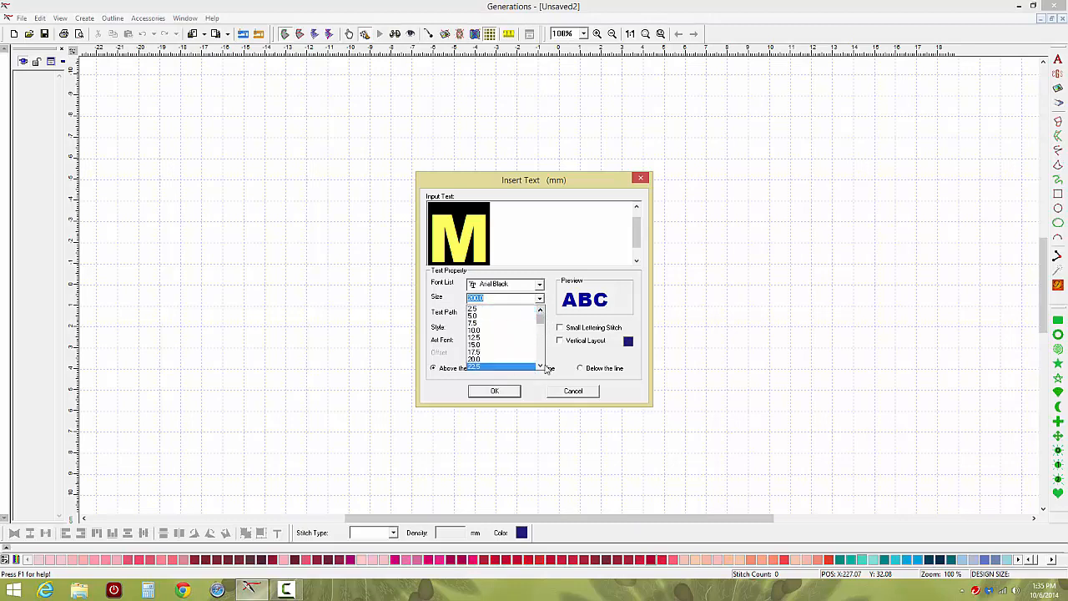
{"action": "left_click", "coordinate": [540, 364]}
{"action": "left_click", "coordinate": [540, 364]}
{"action": "left_click", "coordinate": [540, 364]}
{"action": "left_click", "coordinate": [540, 365]}
{"action": "left_click", "coordinate": [540, 365]}
{"action": "left_click", "coordinate": [539, 365]}
{"action": "left_click", "coordinate": [540, 365]}
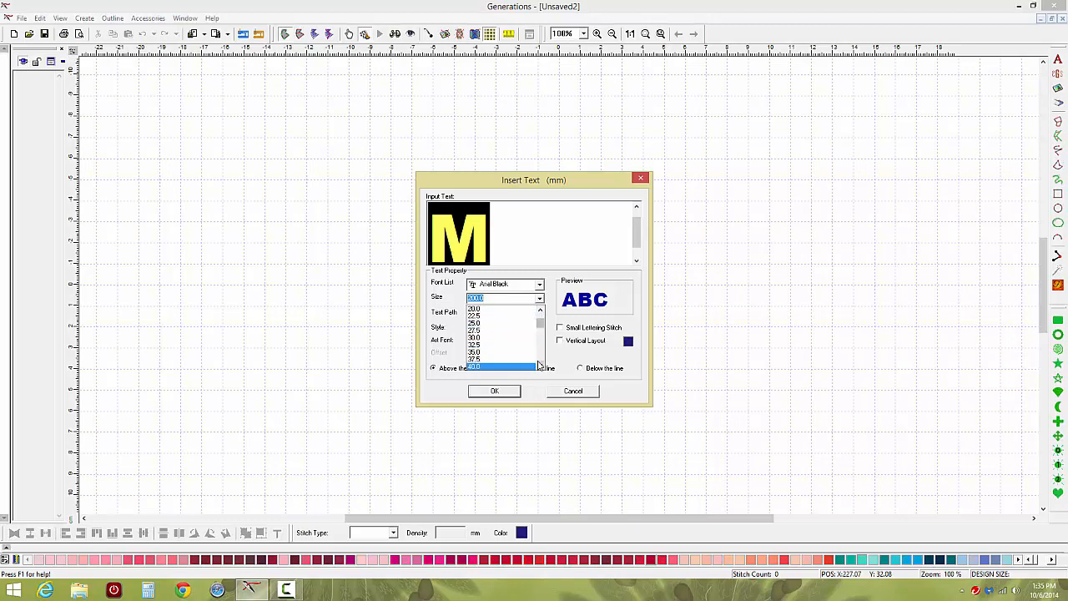
{"action": "left_click", "coordinate": [540, 367]}
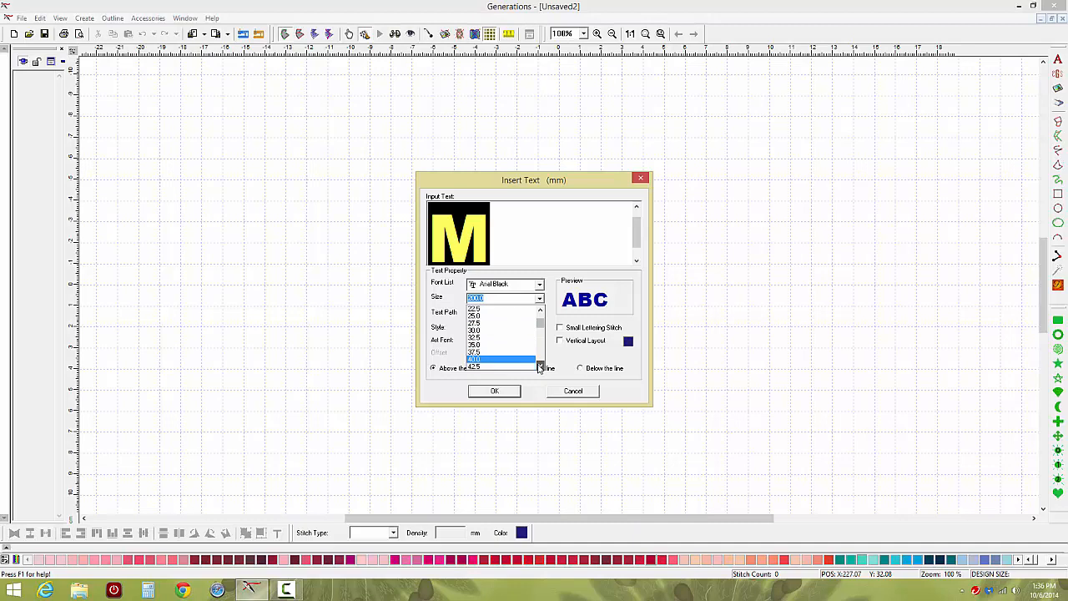
{"action": "left_click", "coordinate": [539, 367]}
{"action": "left_click", "coordinate": [540, 367]}
{"action": "left_click", "coordinate": [540, 368]}
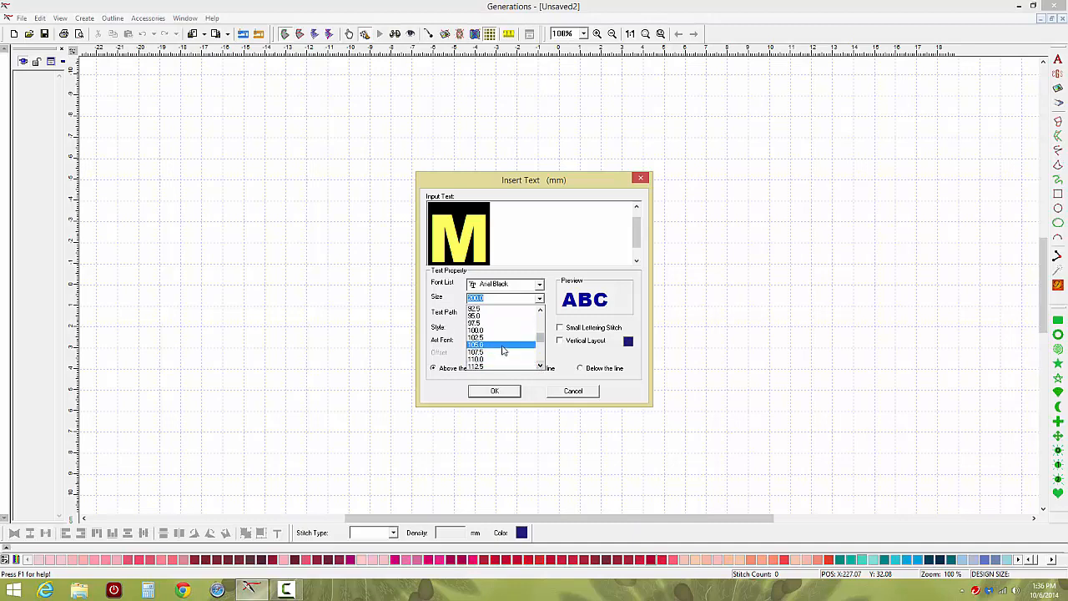
{"action": "scroll", "coordinate": [490, 344], "scroll_direction": "down", "scroll_amount": 2}
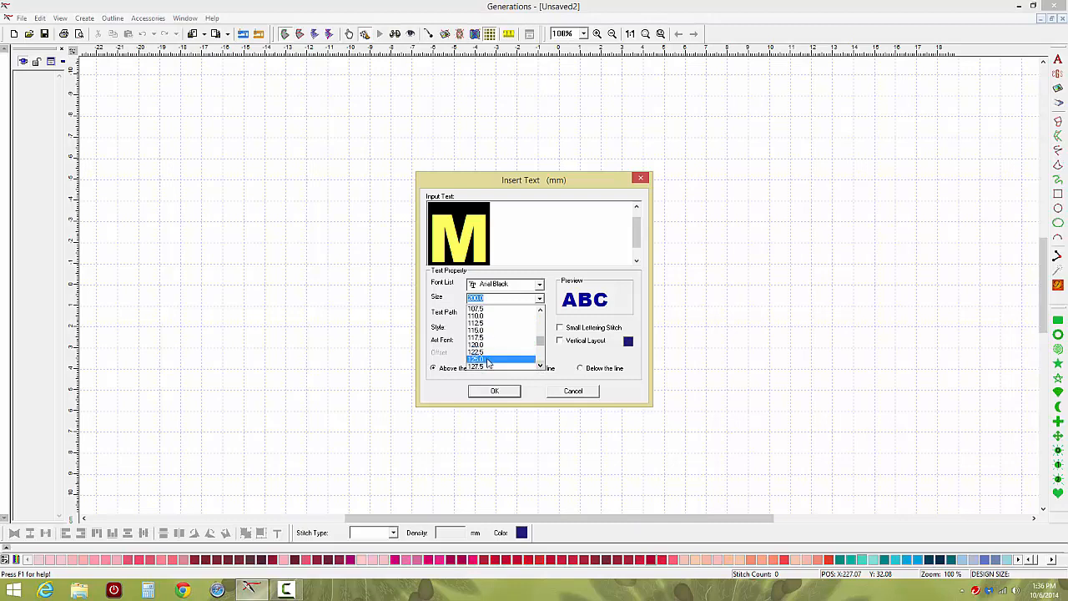
{"action": "left_click", "coordinate": [494, 358]}
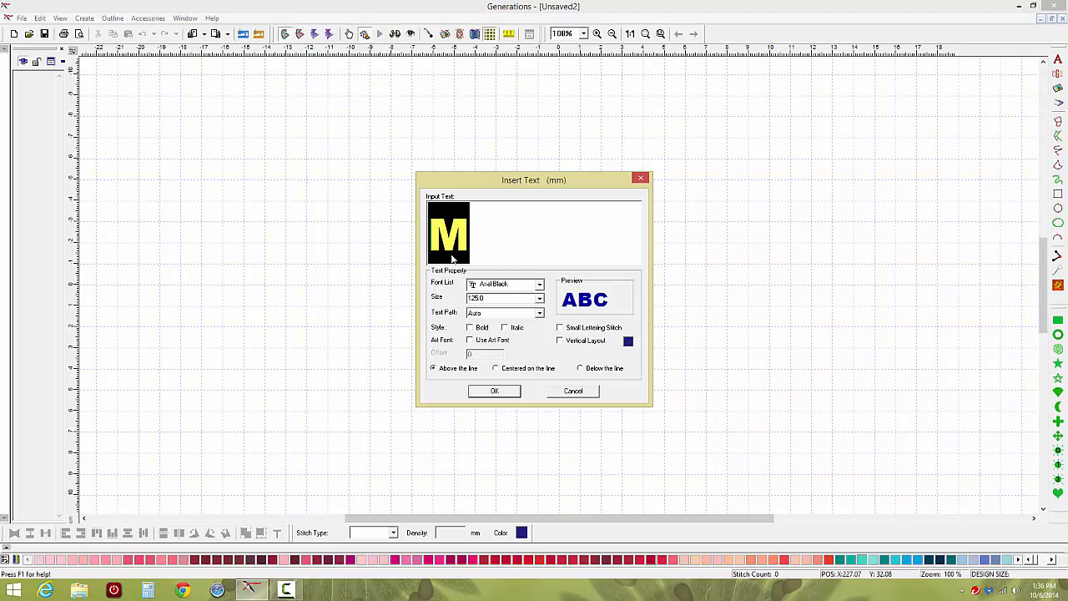
{"action": "left_click", "coordinate": [502, 392]}
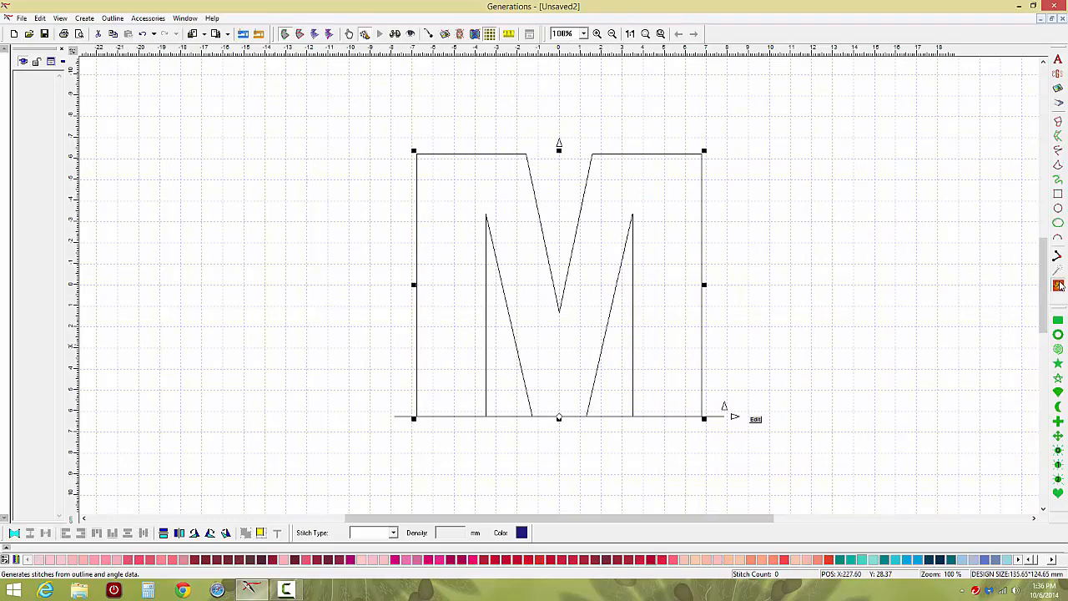
{"action": "left_click", "coordinate": [1059, 286]}
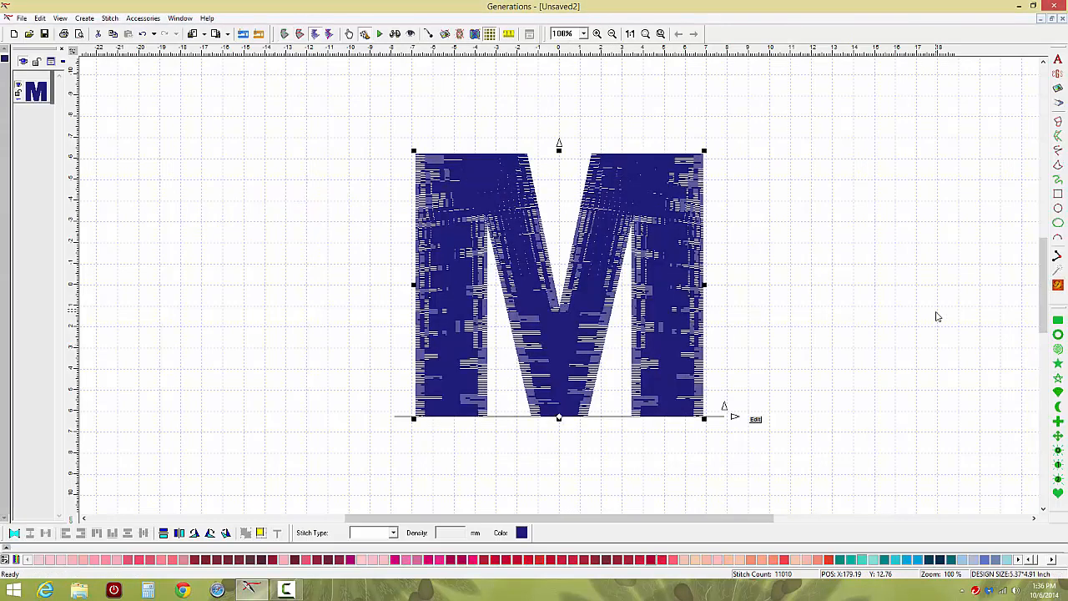
Recolor the stitched M turquoise and display it in the 3D render view
{"action": "left_click", "coordinate": [682, 238]}
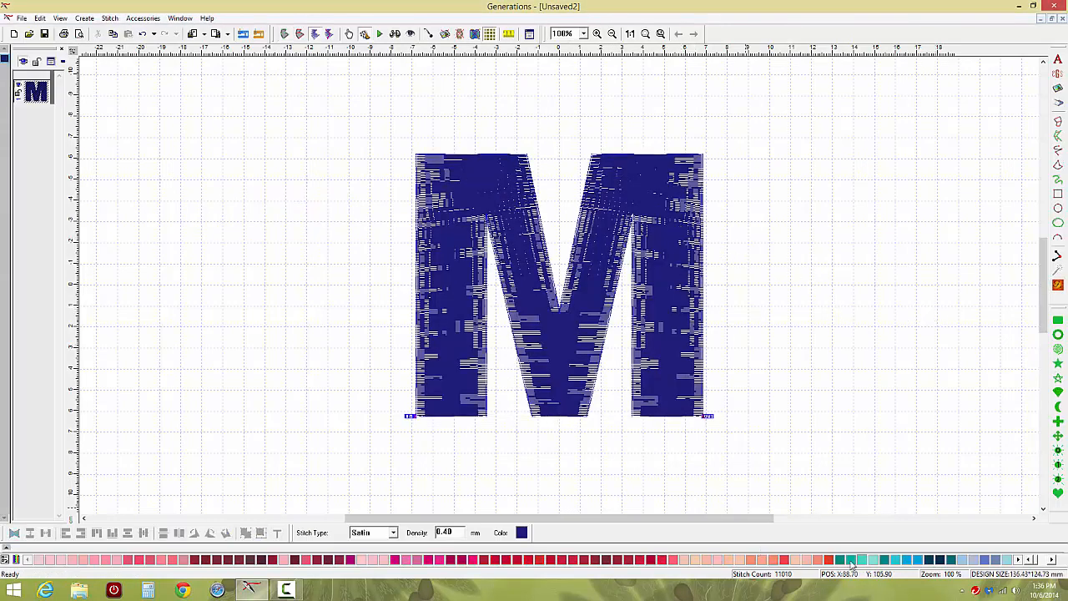
{"action": "left_click", "coordinate": [894, 559]}
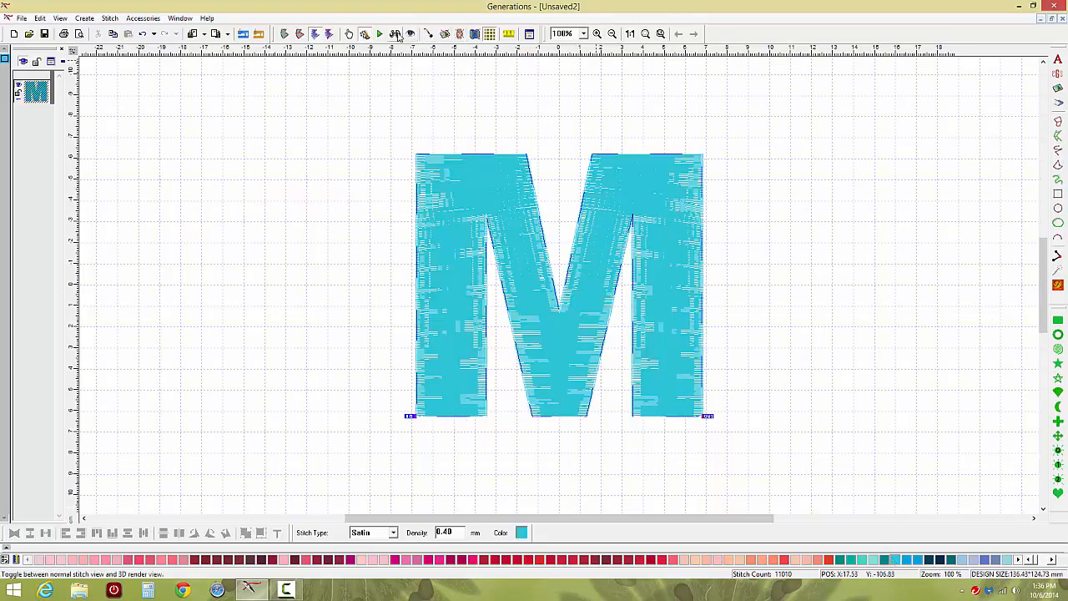
{"action": "left_click", "coordinate": [397, 35]}
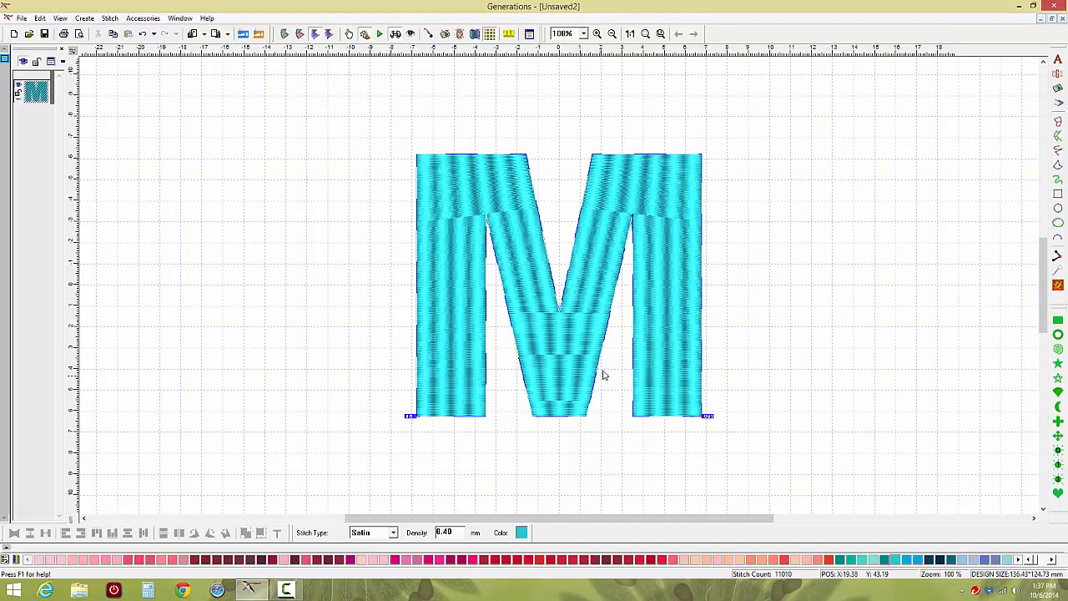
Enable Satin Fill in the M's satin stitch properties and regenerate the stitches
{"action": "left_click", "coordinate": [530, 37]}
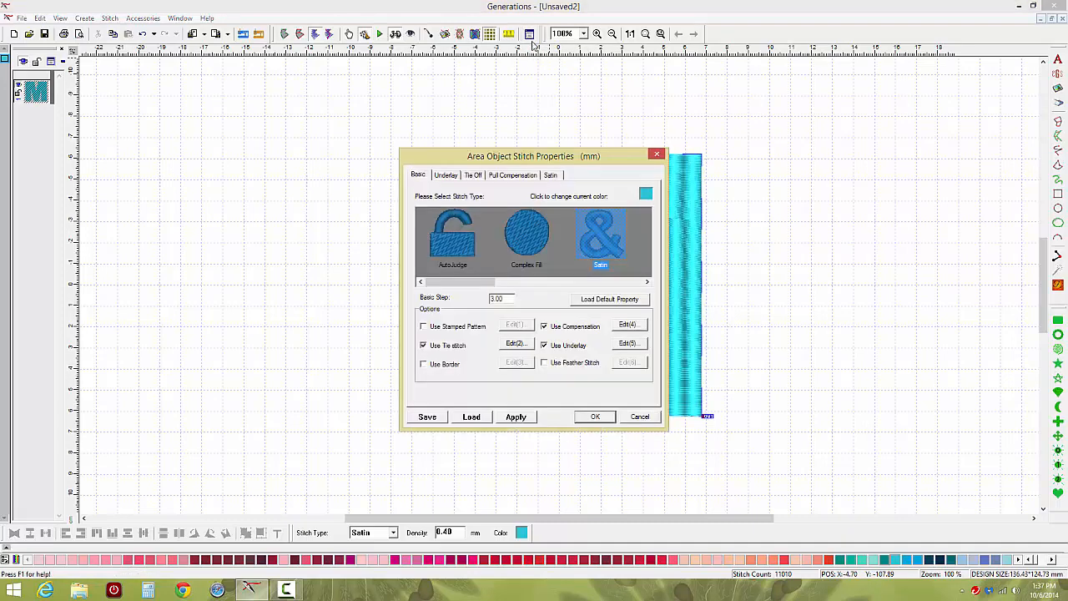
{"action": "left_click_drag", "start_coordinate": [631, 157], "coordinate": [738, 90]}
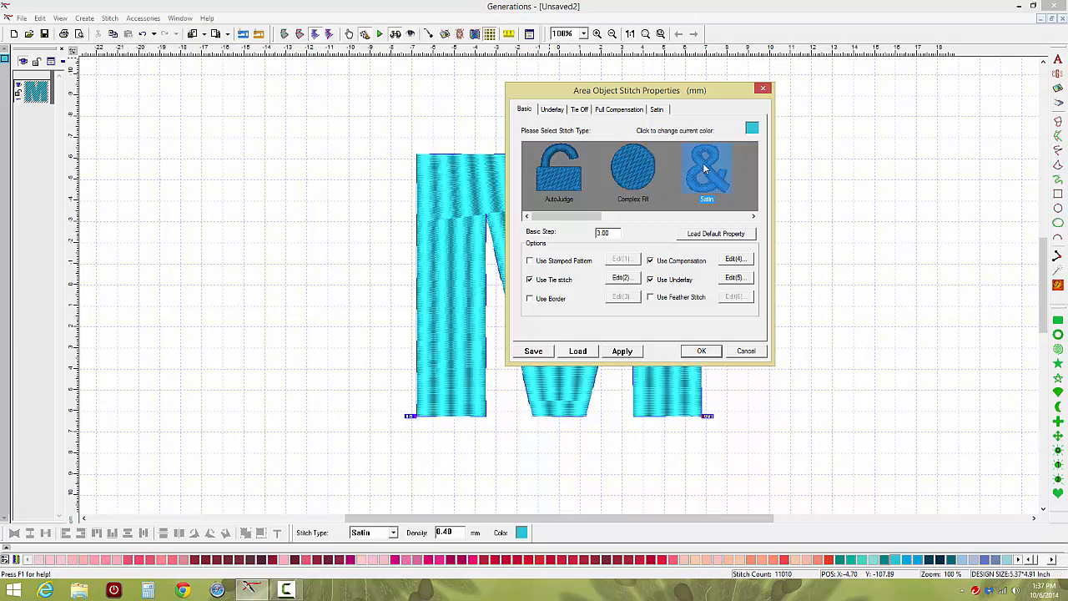
{"action": "left_click", "coordinate": [656, 110]}
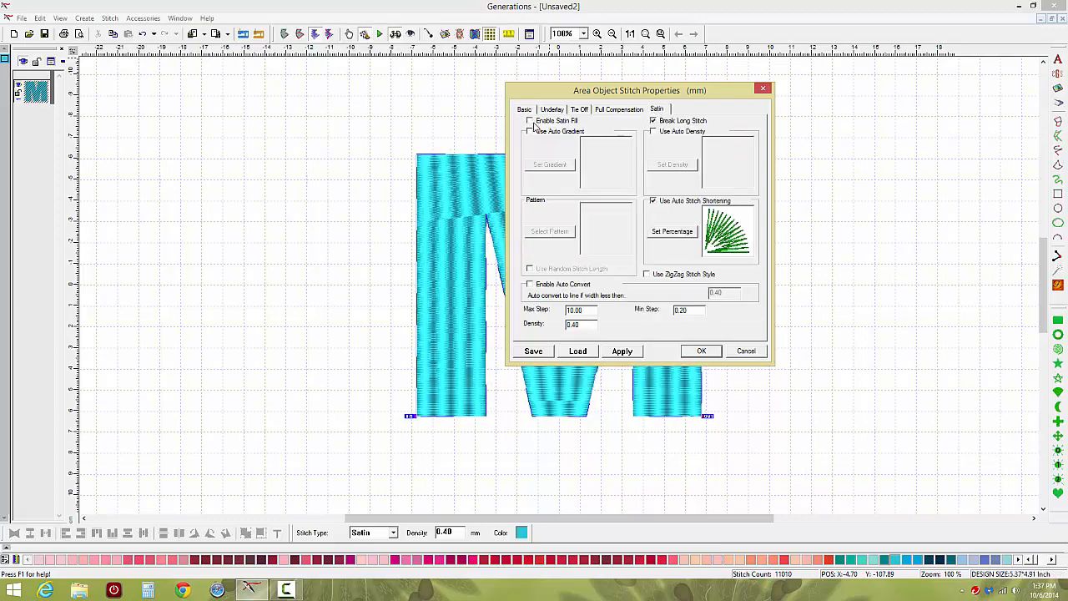
{"action": "left_click", "coordinate": [701, 351]}
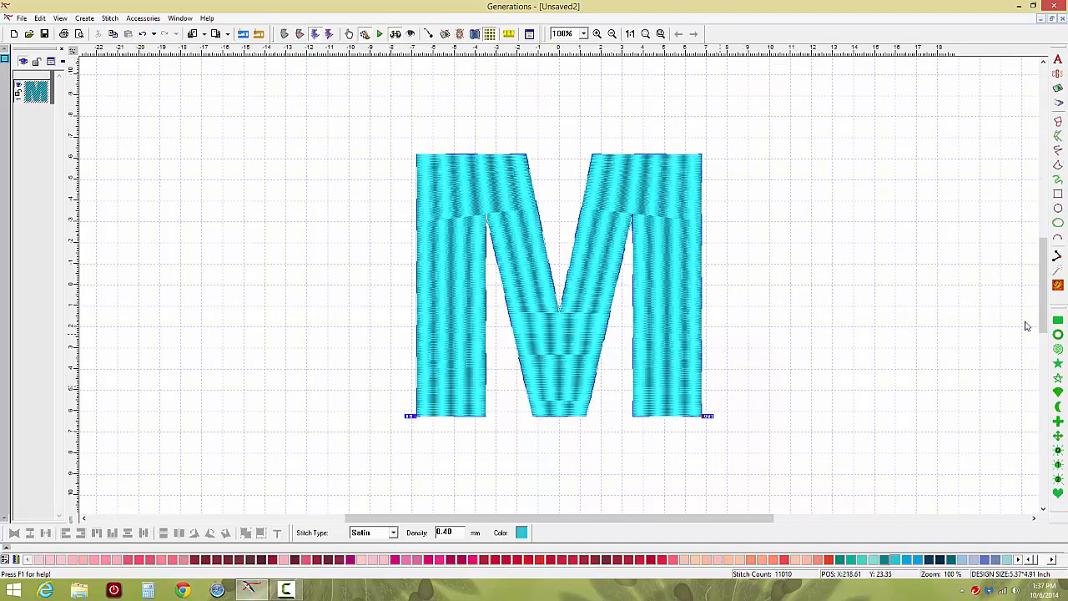
{"action": "left_click", "coordinate": [1058, 285]}
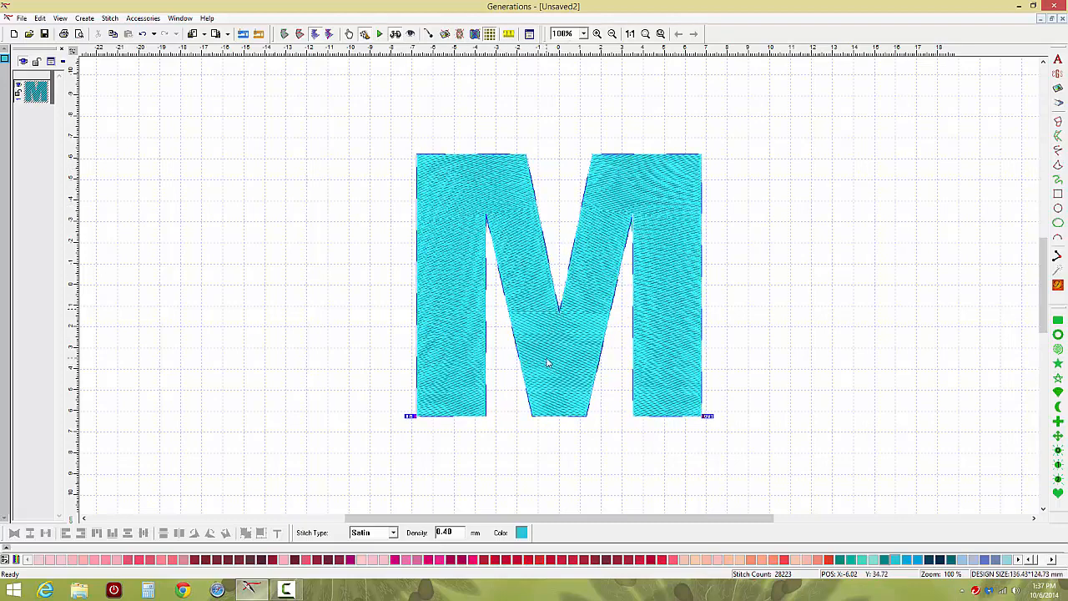
Apply the mitred corner style, third in the Select Corner set, to the M's lower centre point and regenerate the stitches
{"action": "left_click", "coordinate": [301, 35]}
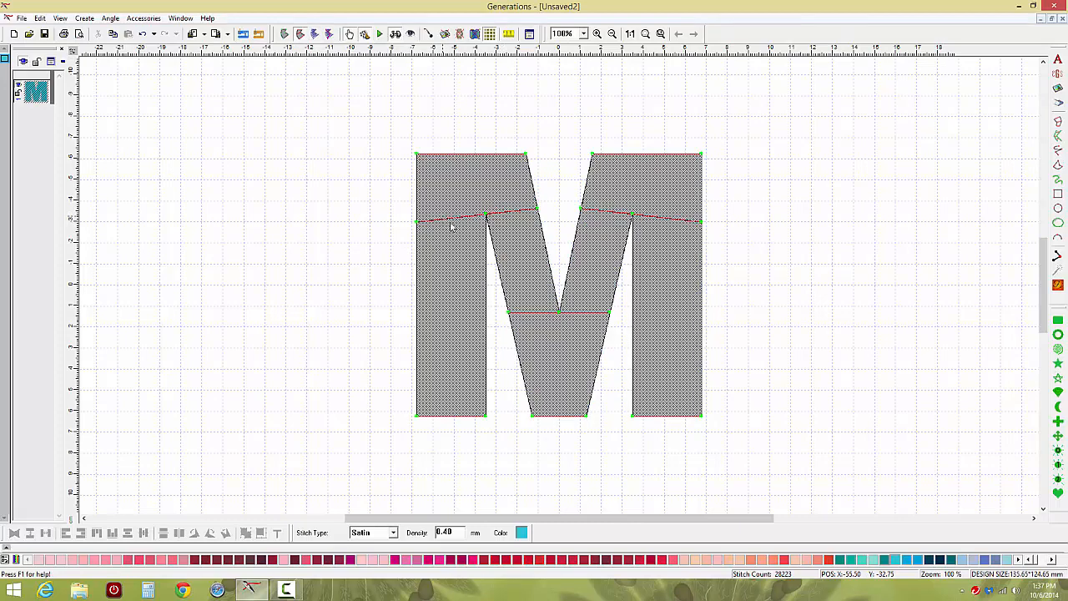
{"action": "right_click", "coordinate": [527, 256]}
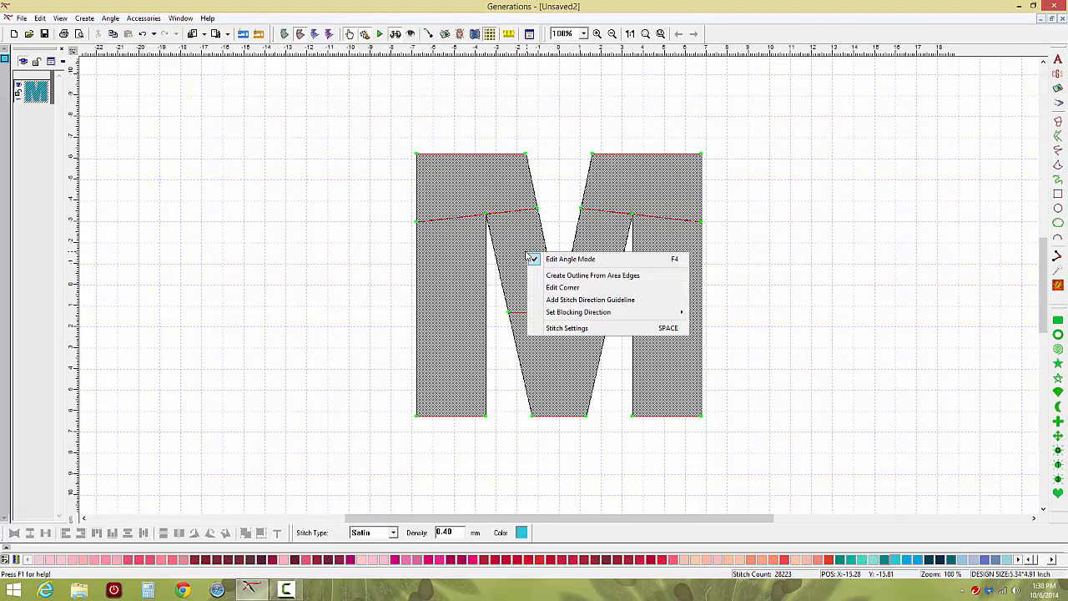
{"action": "left_click", "coordinate": [562, 288]}
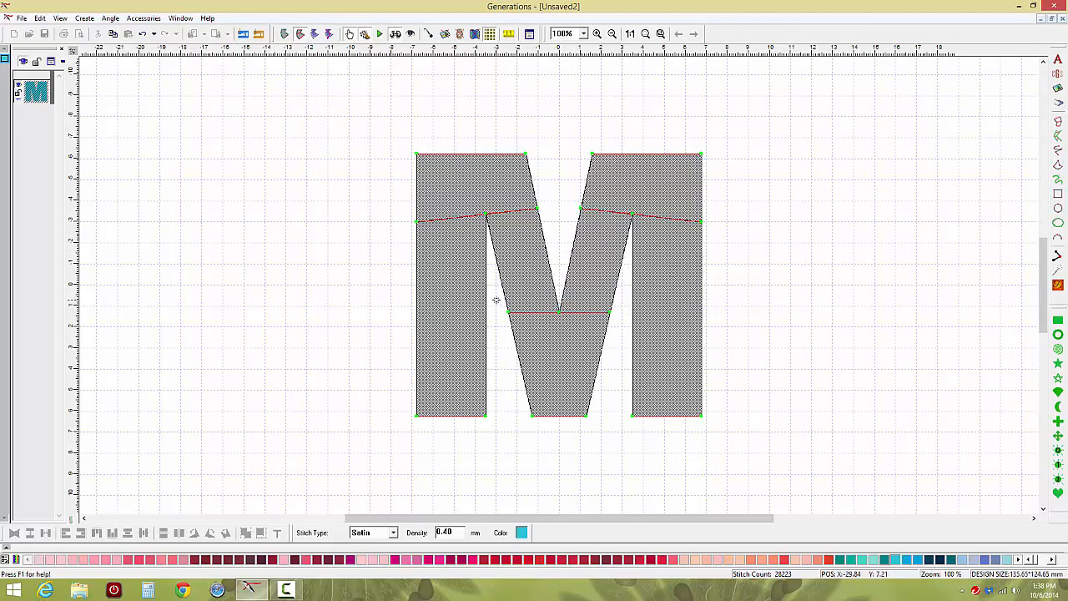
{"action": "left_click_drag", "start_coordinate": [496, 299], "coordinate": [622, 438]}
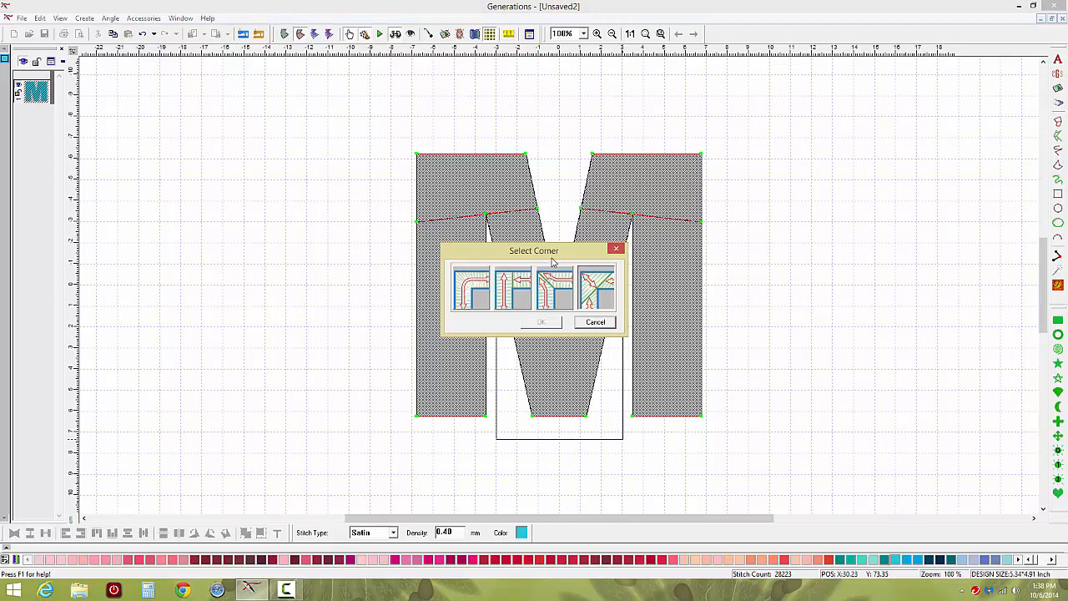
{"action": "left_click_drag", "start_coordinate": [552, 253], "coordinate": [831, 249]}
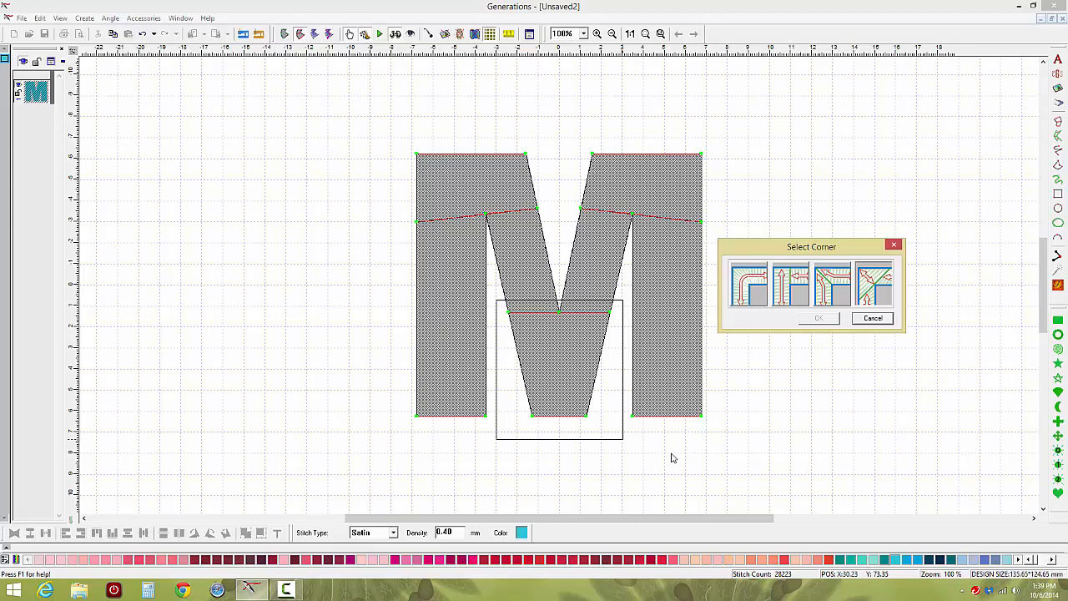
{"action": "left_click", "coordinate": [826, 292]}
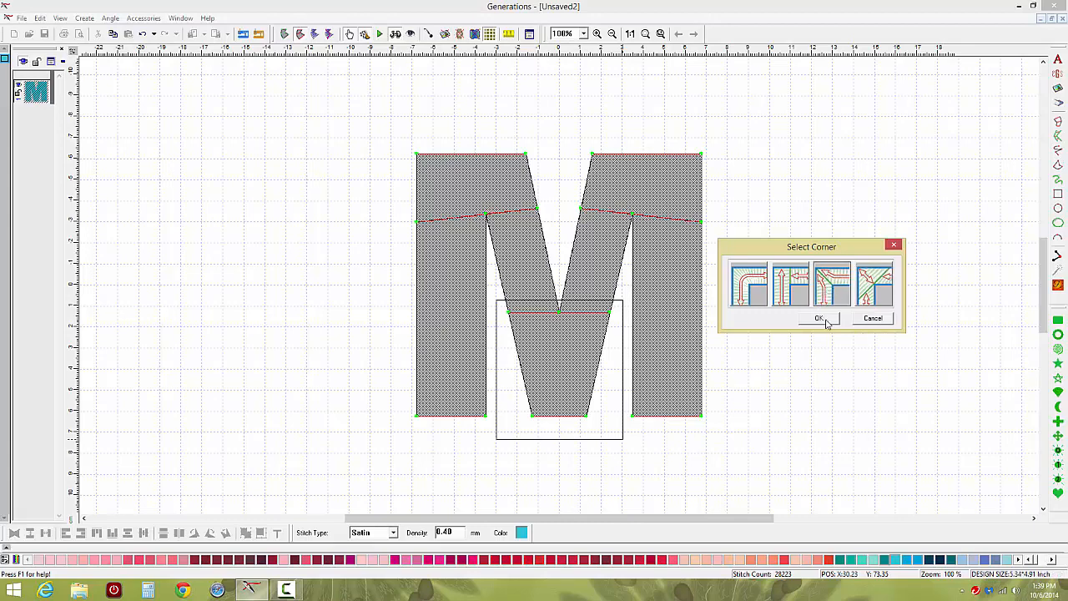
{"action": "left_click", "coordinate": [819, 319]}
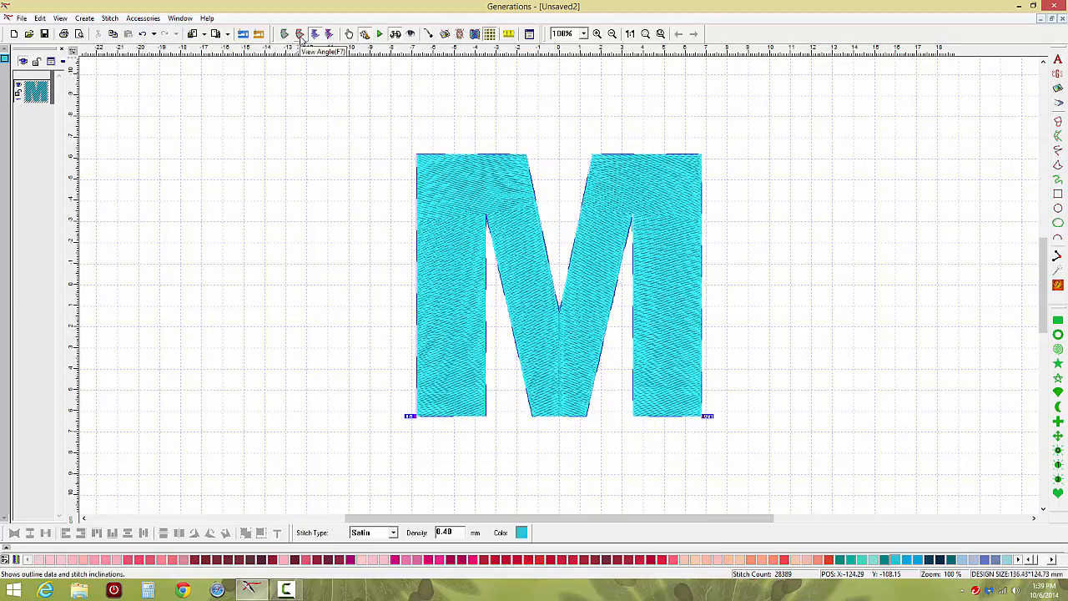
Change the M's lower centre point to the continuous turning corner, first in the Select Corner set, and regenerate the stitches
{"action": "left_click", "coordinate": [300, 35]}
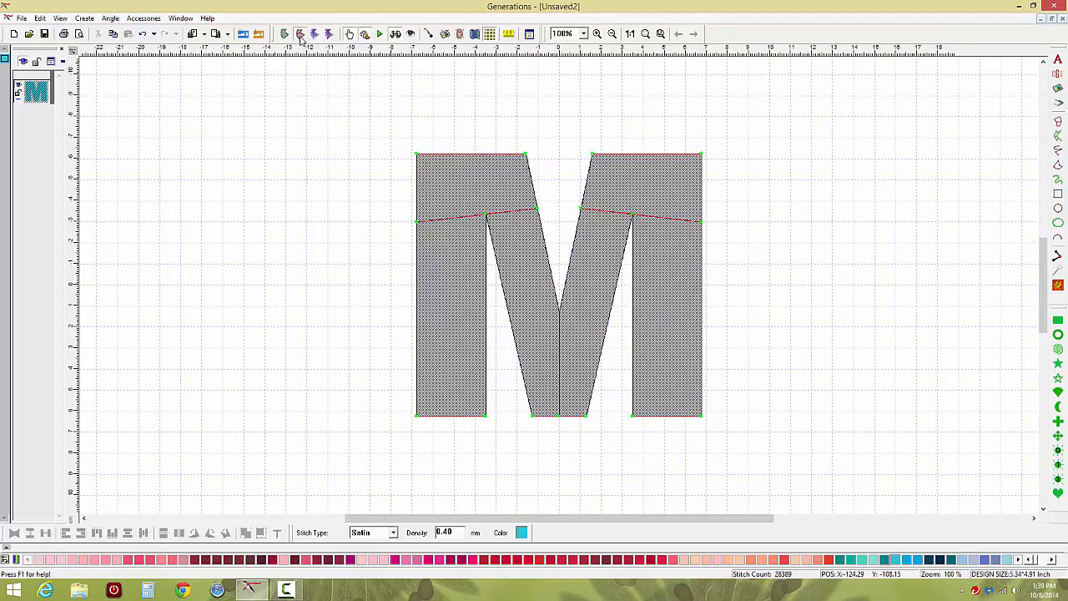
{"action": "right_click", "coordinate": [549, 338]}
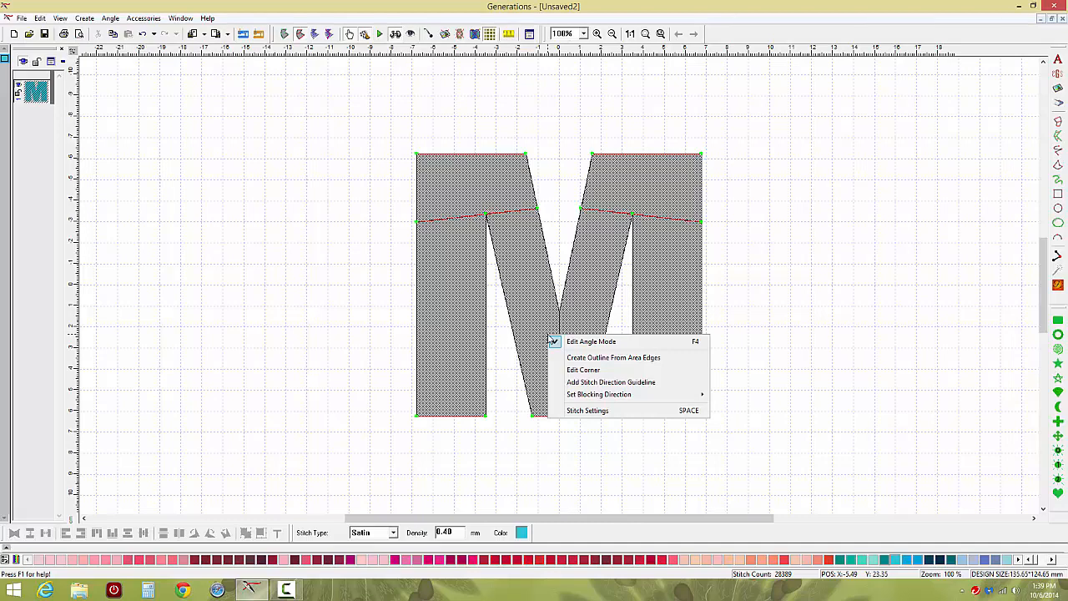
{"action": "left_click", "coordinate": [583, 370]}
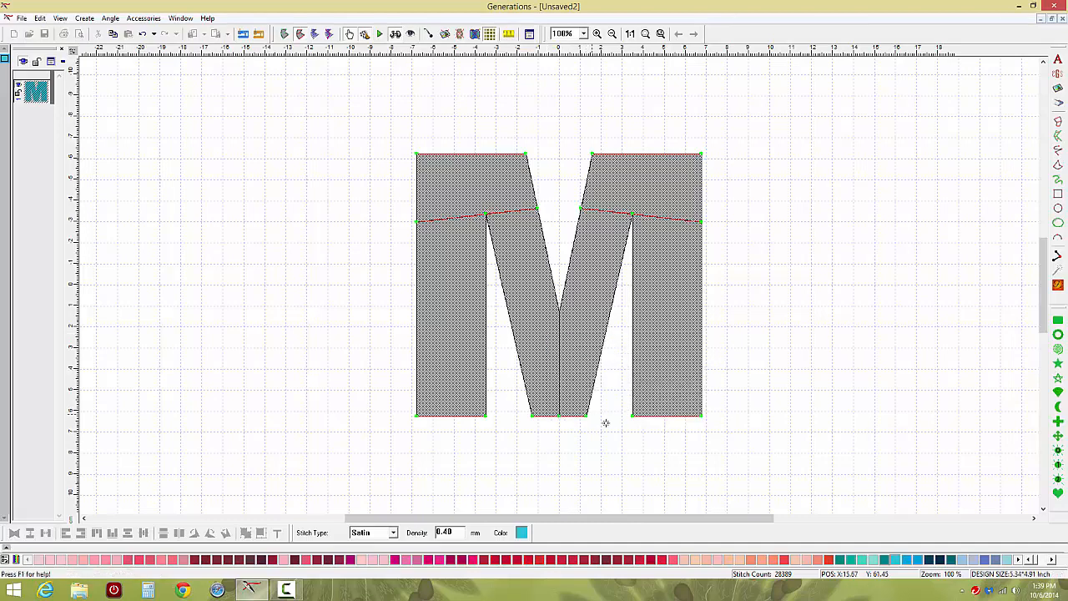
{"action": "left_click_drag", "start_coordinate": [615, 429], "coordinate": [500, 298]}
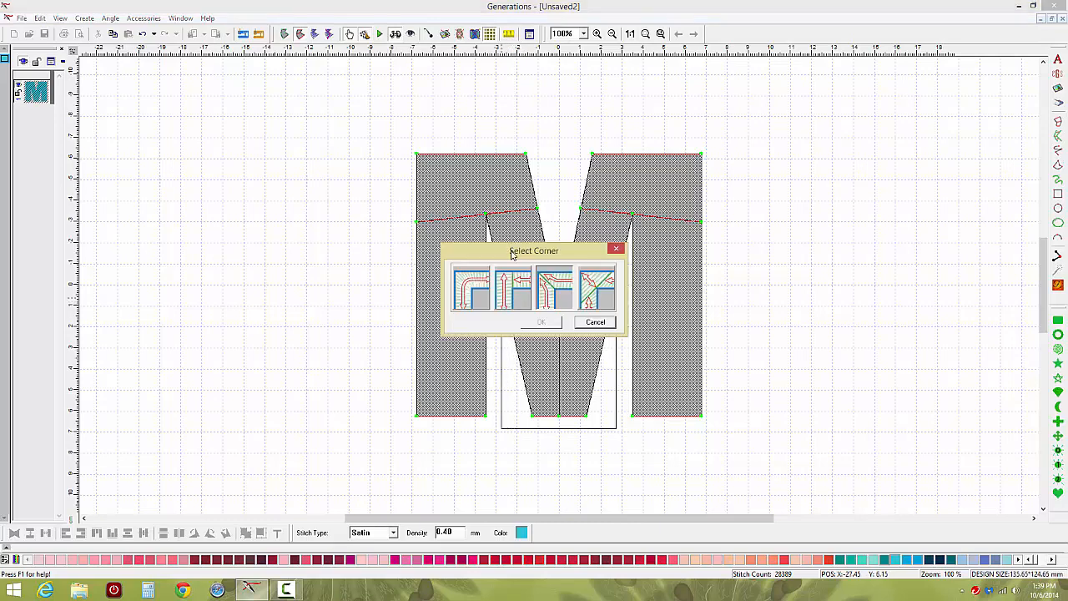
{"action": "left_click_drag", "start_coordinate": [511, 254], "coordinate": [281, 210]}
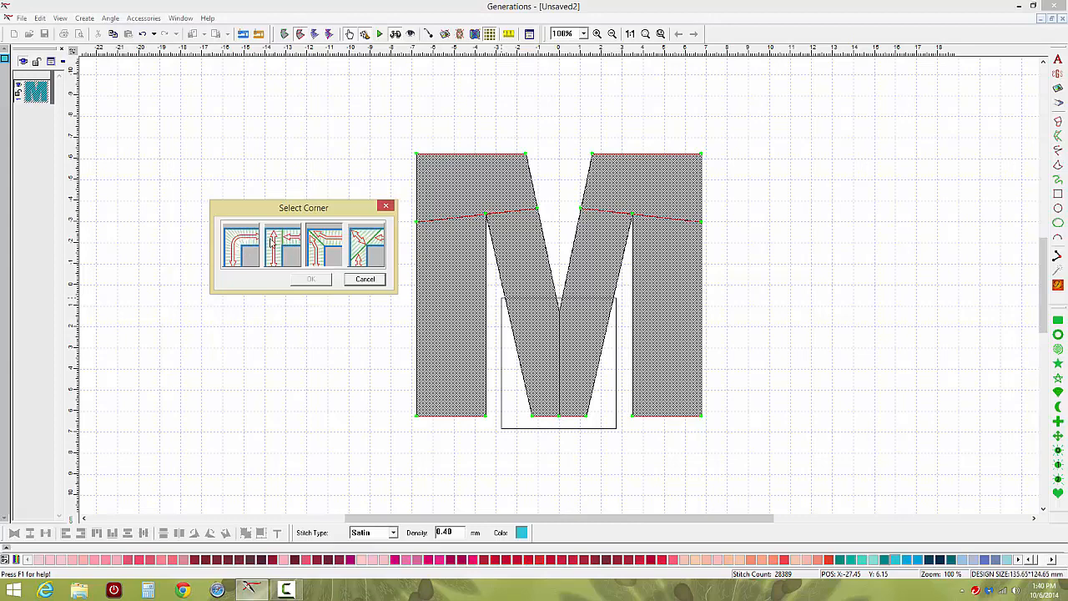
{"action": "left_click", "coordinate": [240, 248]}
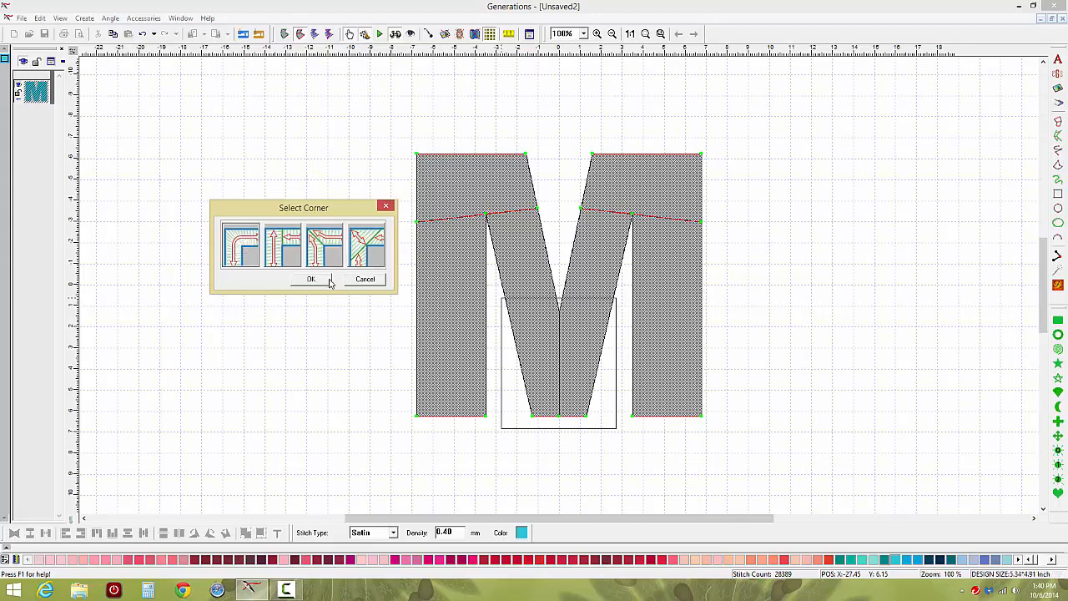
{"action": "left_click", "coordinate": [311, 280]}
{"action": "left_click", "coordinate": [1058, 286]}
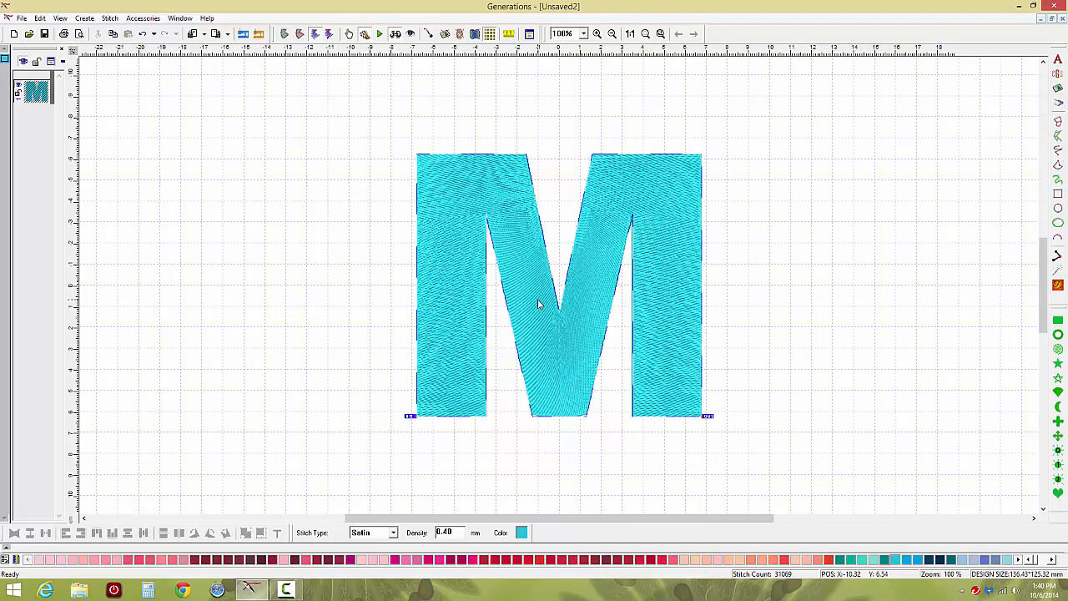
Apply the mitred corner style to the M's upper-left join and regenerate the stitches
{"action": "left_click", "coordinate": [299, 36]}
{"action": "right_click", "coordinate": [501, 202]}
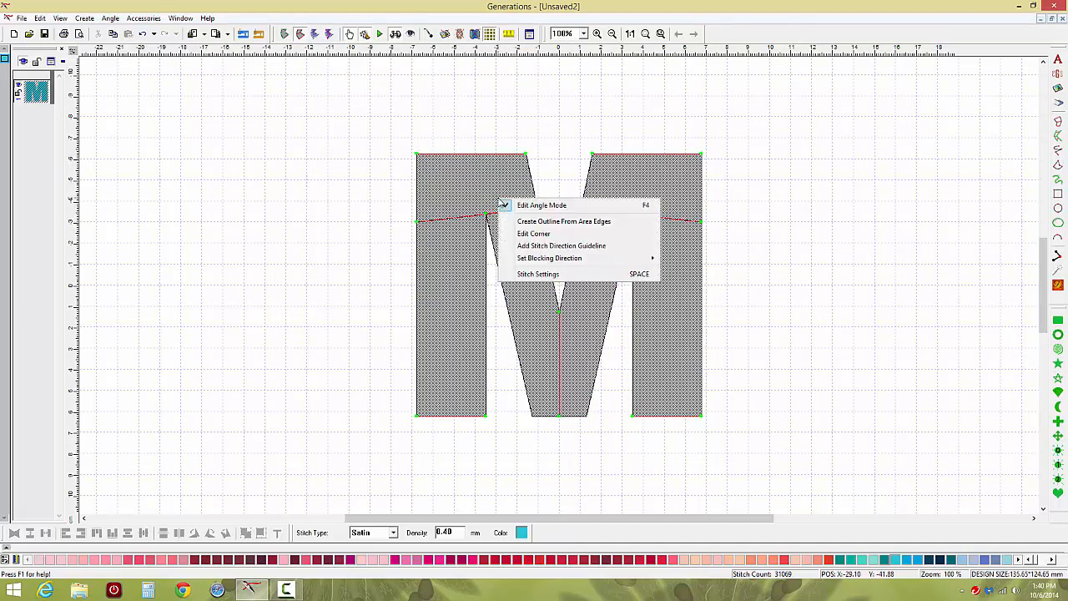
{"action": "left_click", "coordinate": [533, 234]}
{"action": "left_click_drag", "start_coordinate": [387, 134], "coordinate": [841, 195]}
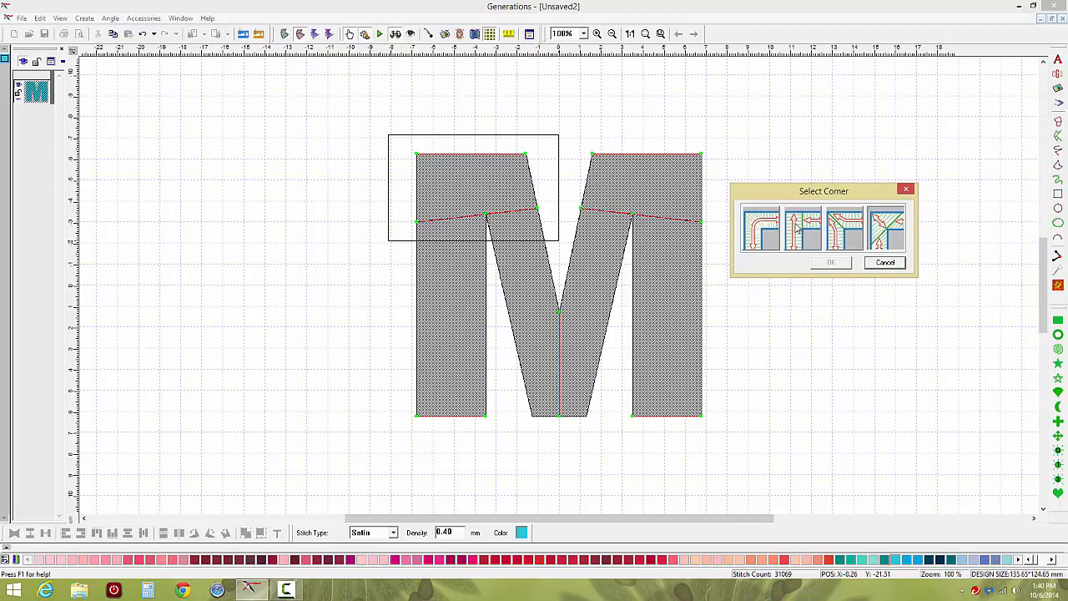
{"action": "left_click", "coordinate": [853, 229]}
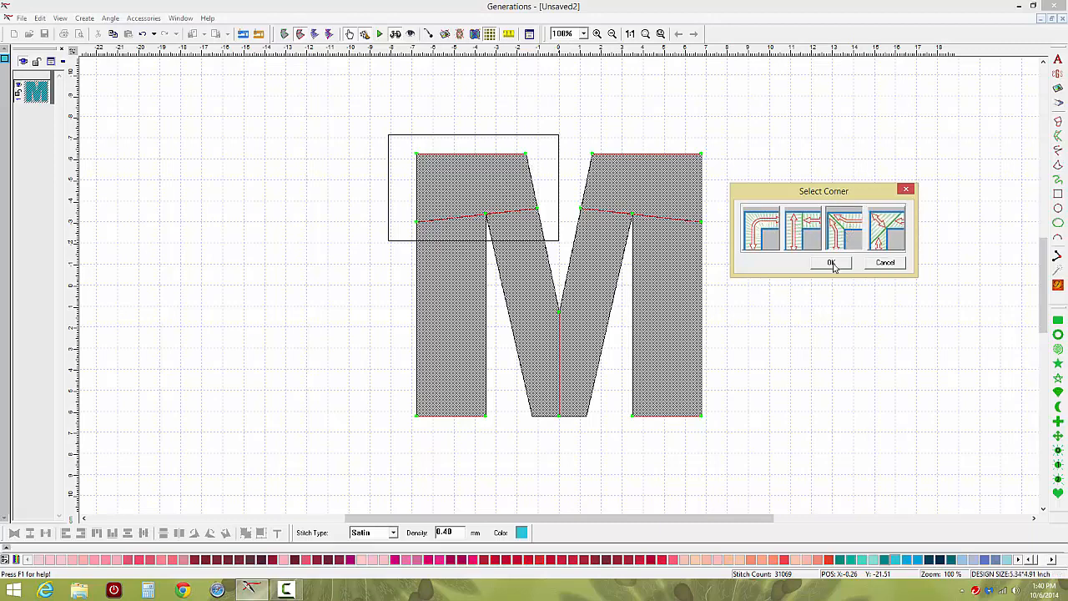
{"action": "left_click", "coordinate": [831, 264]}
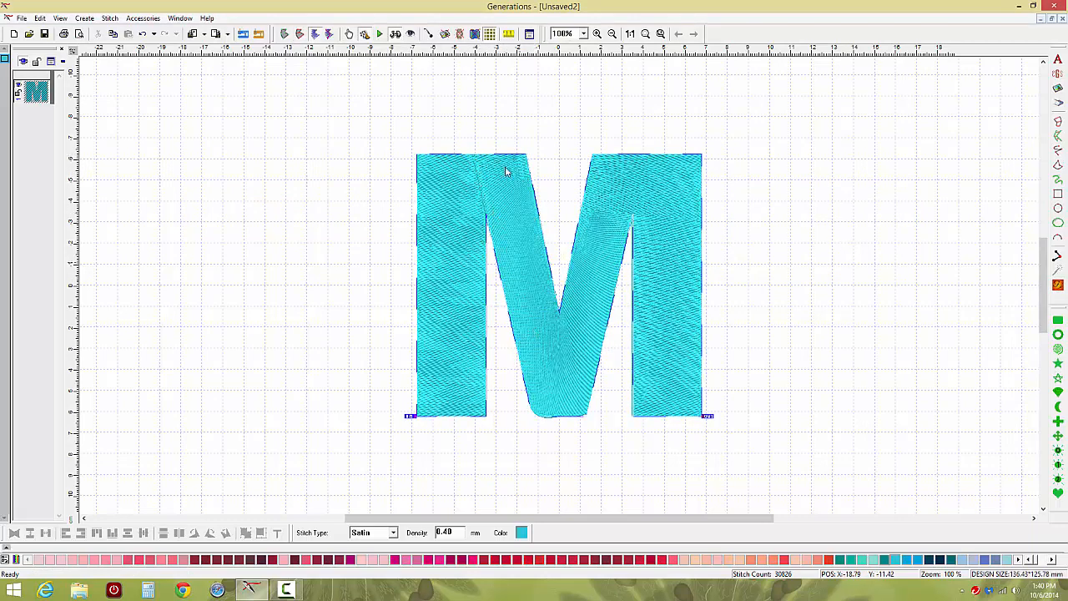
Reopen the M's stitch angles for editing and use Edit Corner to apply the second Select Corner style to the upper-left join
{"action": "left_click", "coordinate": [300, 33]}
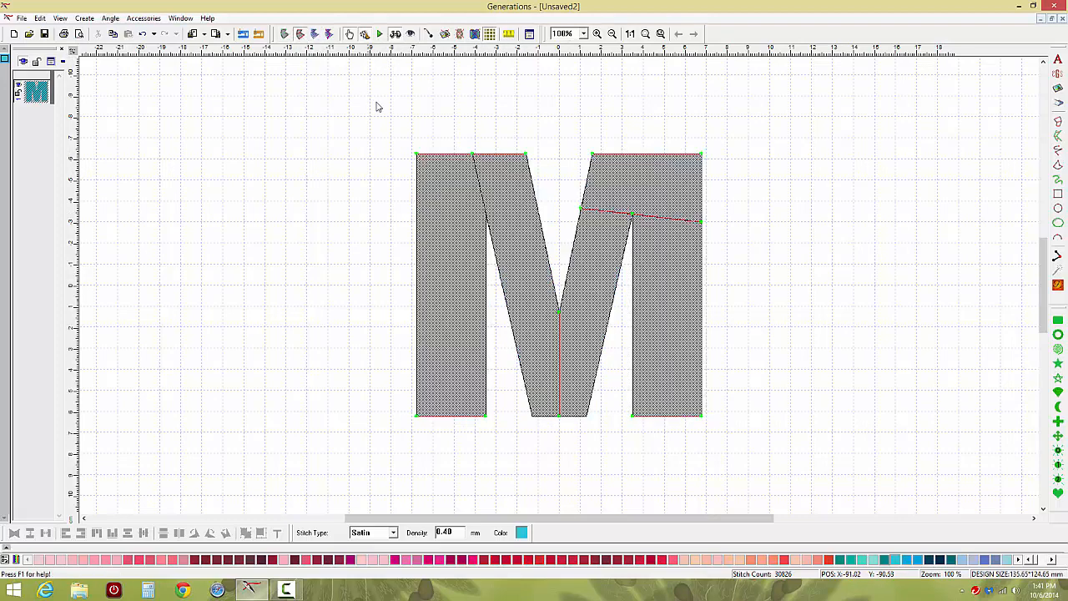
{"action": "right_click", "coordinate": [516, 176]}
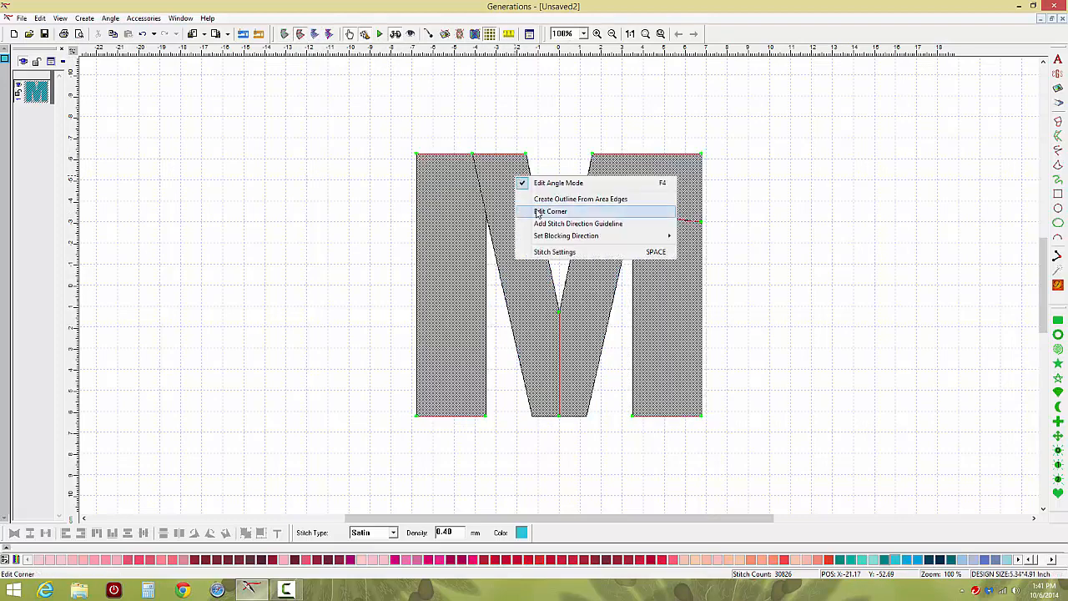
{"action": "left_click", "coordinate": [538, 212]}
{"action": "left_click_drag", "start_coordinate": [371, 117], "coordinate": [556, 223]}
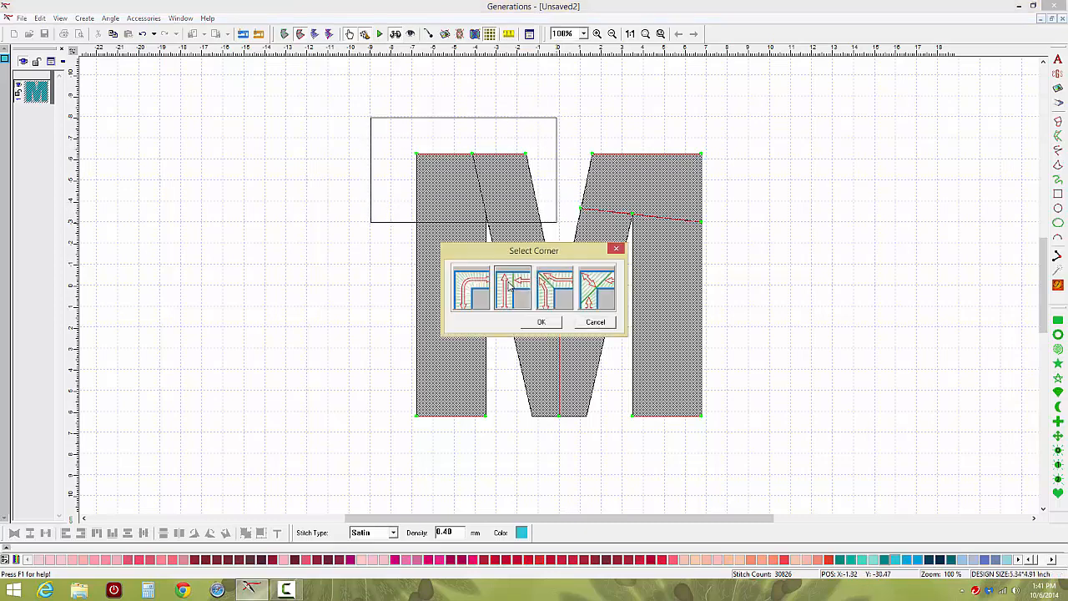
{"action": "left_click", "coordinate": [543, 323]}
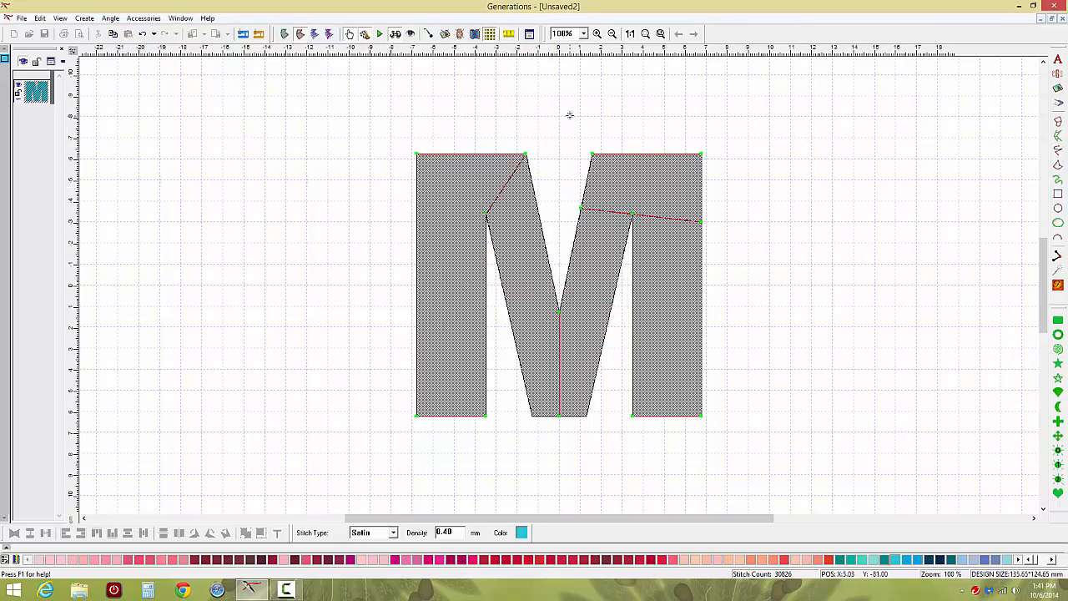
Apply the mitred corner style, third in the Select Corner set, to the M's upper-right join
{"action": "left_click_drag", "start_coordinate": [567, 125], "coordinate": [729, 238]}
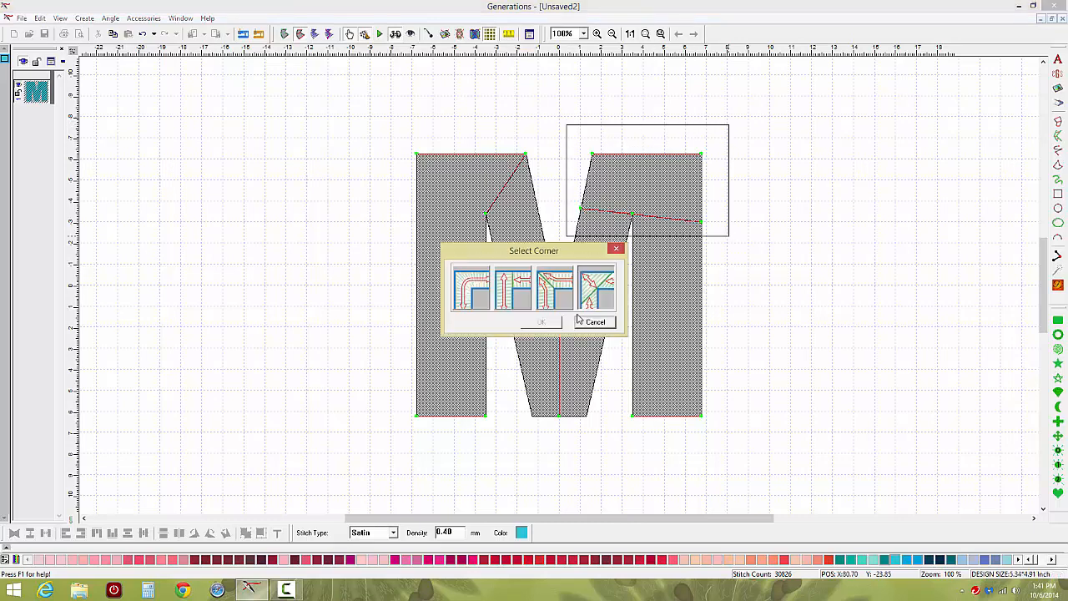
{"action": "left_click", "coordinate": [554, 290]}
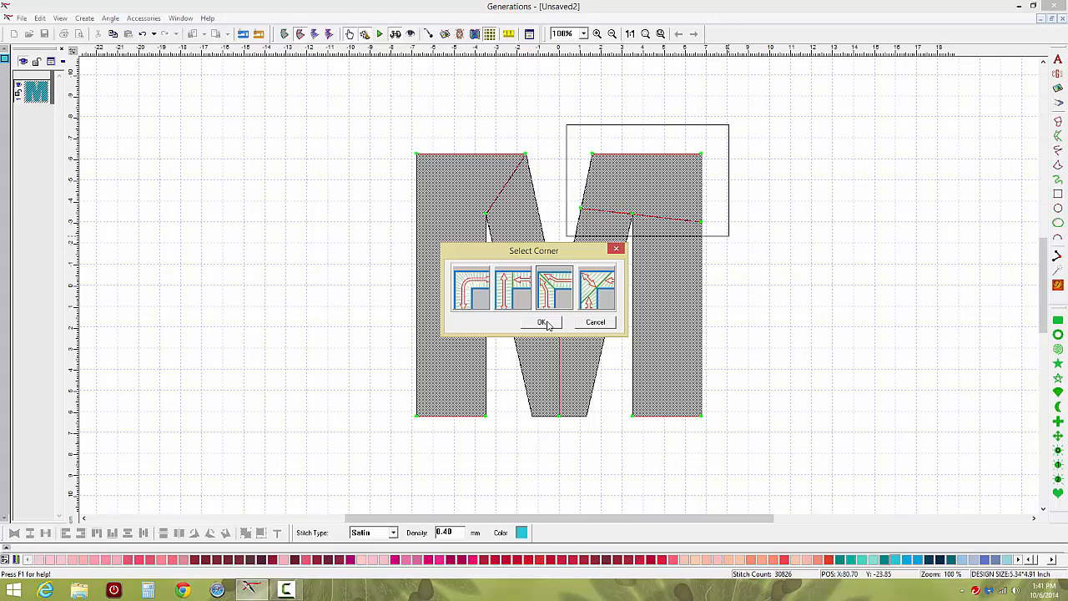
{"action": "left_click", "coordinate": [544, 322]}
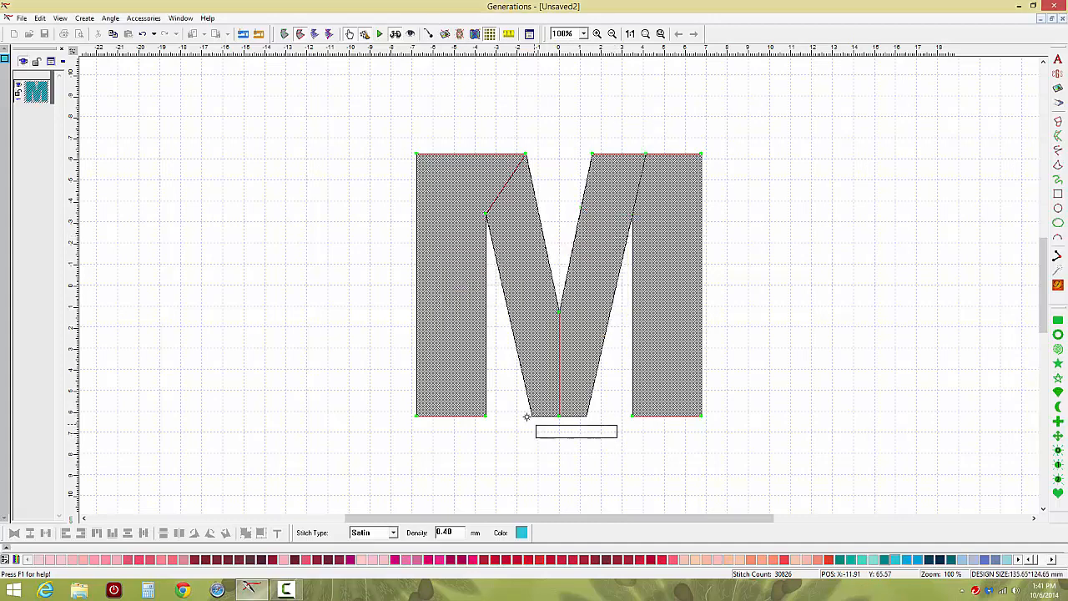
Apply the third, mitred corner style to the M's lower centre point and regenerate the stitches
{"action": "left_click_drag", "start_coordinate": [526, 416], "coordinate": [494, 297]}
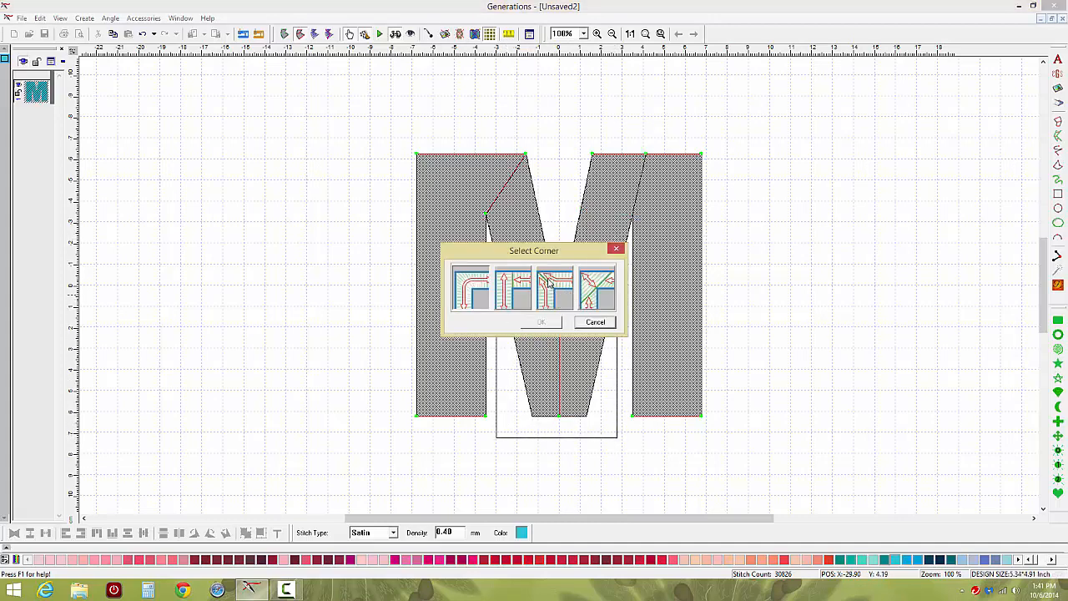
{"action": "left_click", "coordinate": [548, 284]}
{"action": "left_click", "coordinate": [548, 325]}
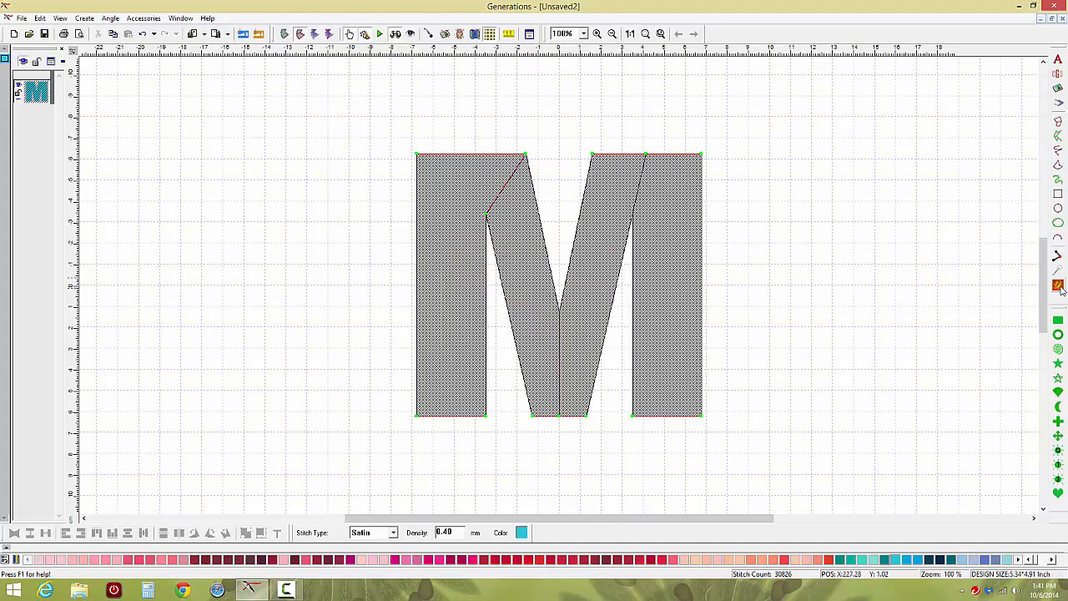
{"action": "left_click", "coordinate": [1057, 286]}
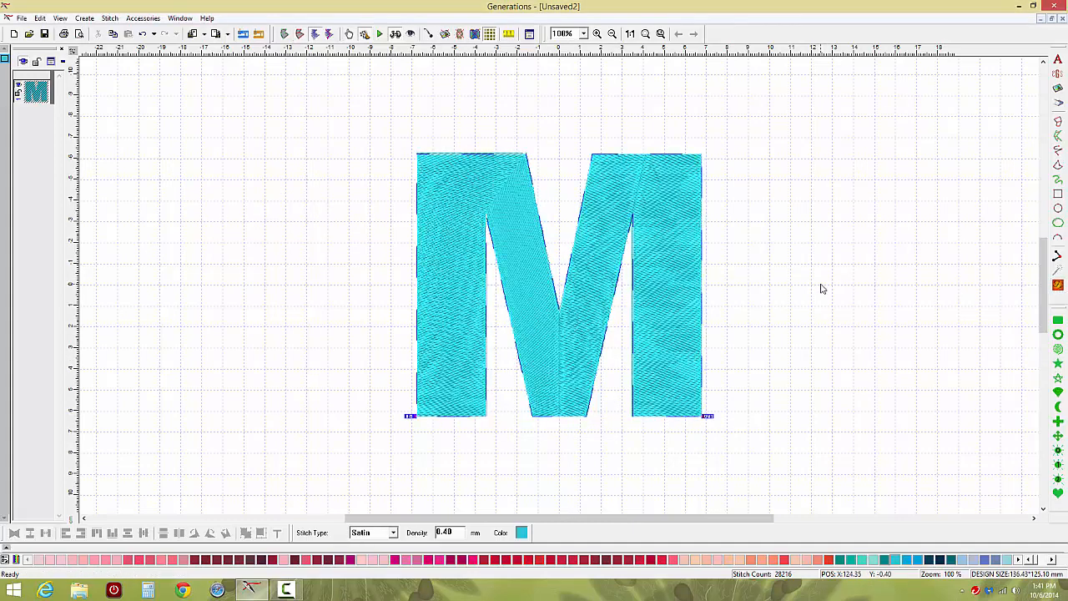